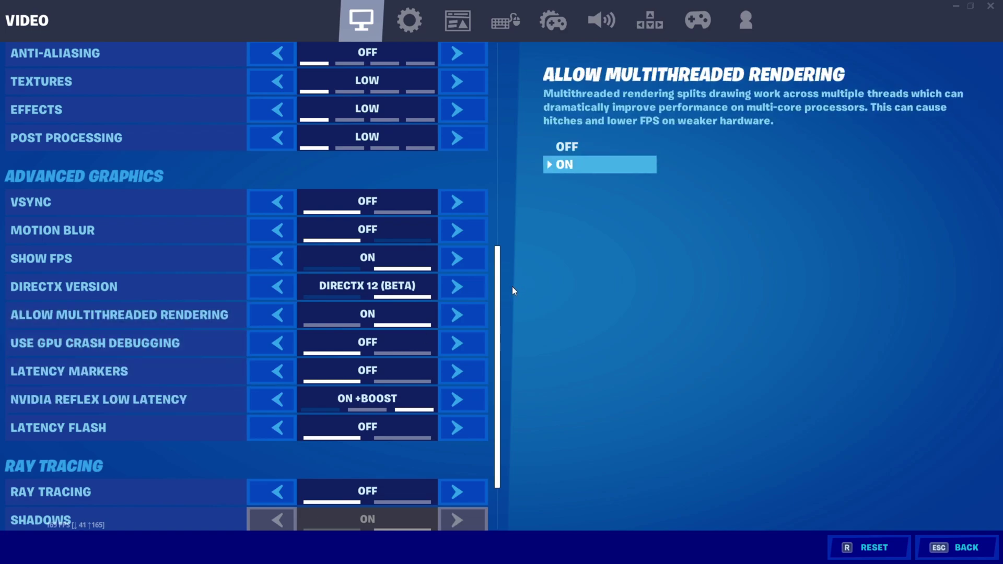
scroll(474, 404, down, 1)
scroll(474, 409, down, 1)
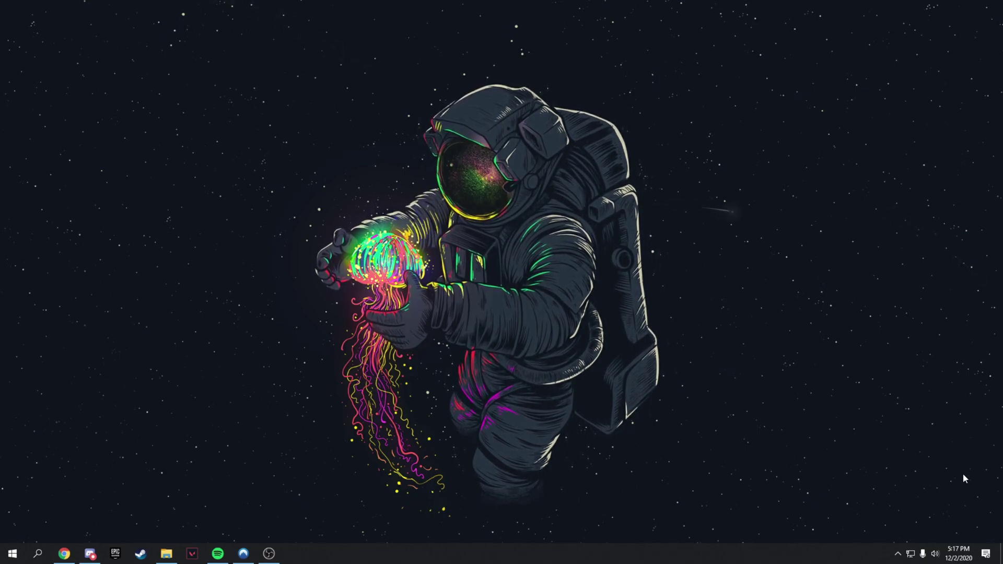
- Open GeForce Experience and check its driver page and settings
key(super)
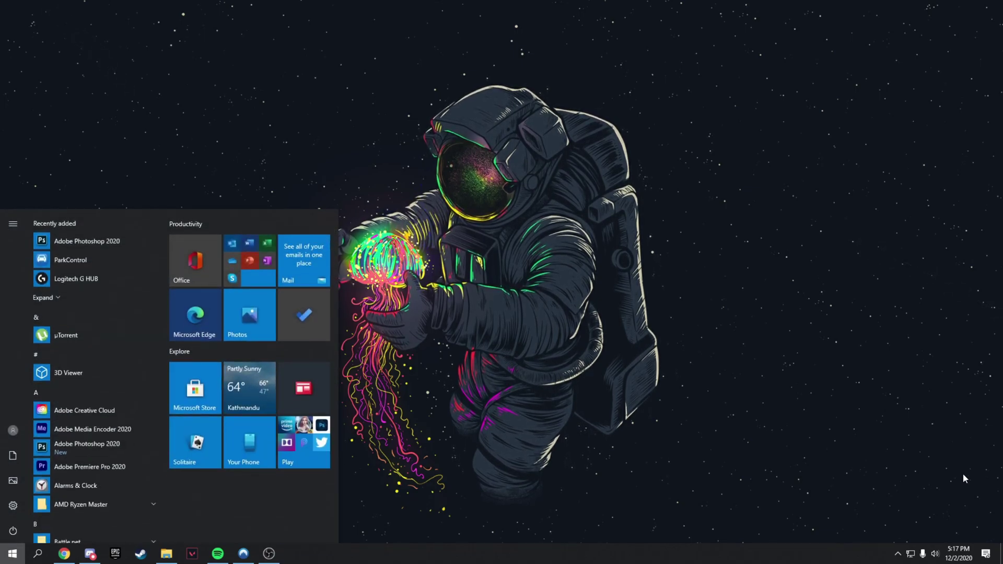
text(gefo)
key(Return)
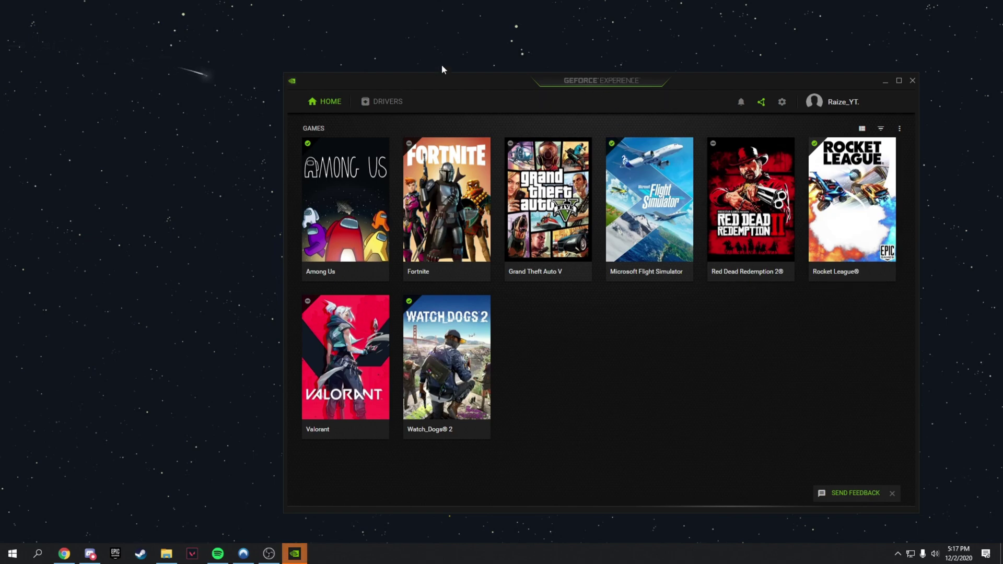
click(406, 98)
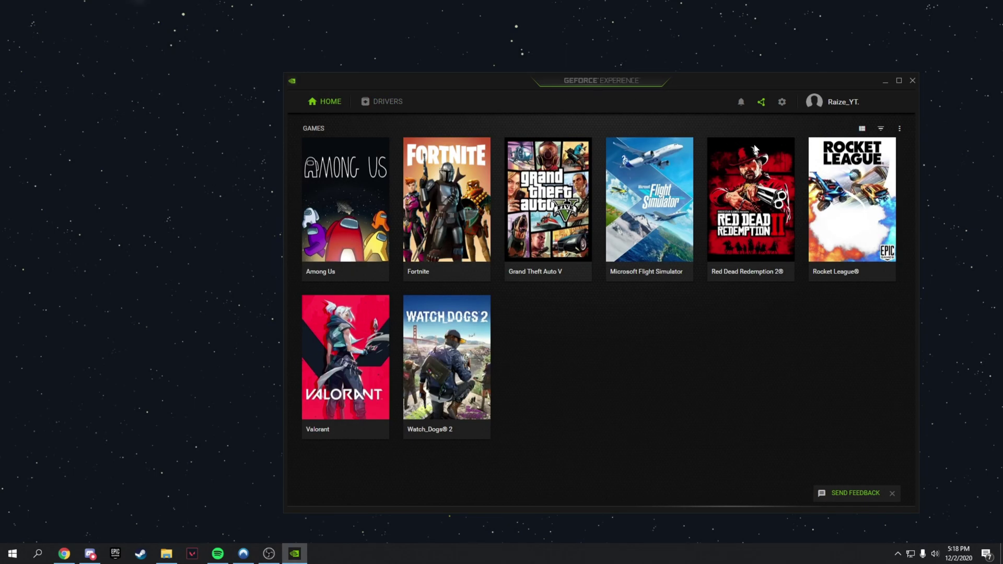
click(781, 102)
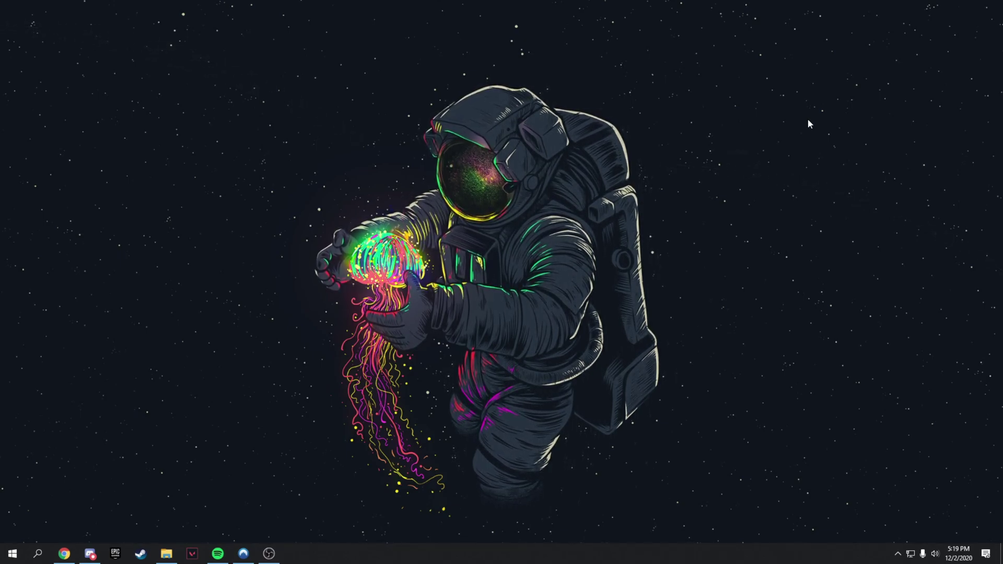
- Open the power plan editor, go to the Power Options overview to examine the available plans, and close it
key(super+s)
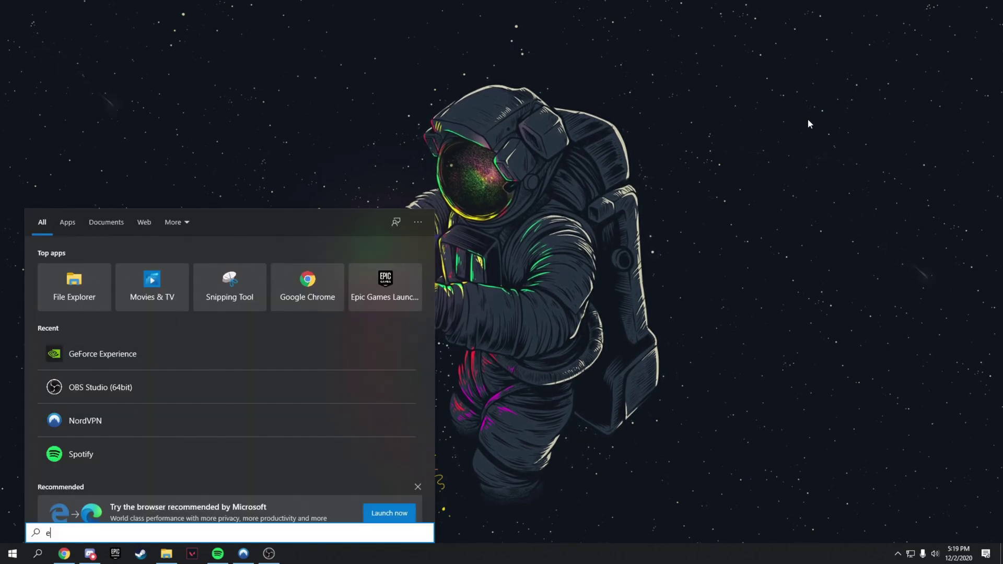
text(edit pow)
key(Return)
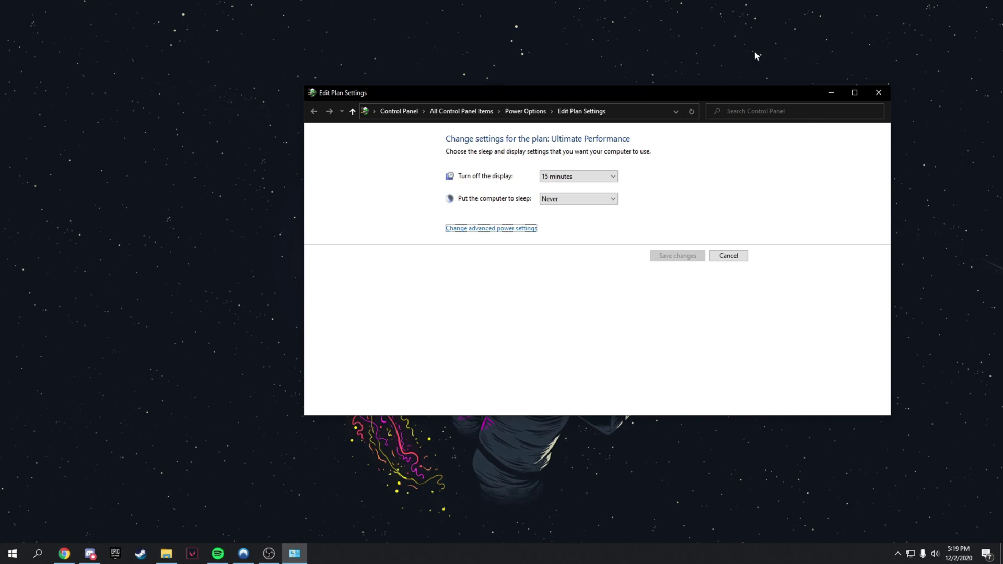
click(524, 111)
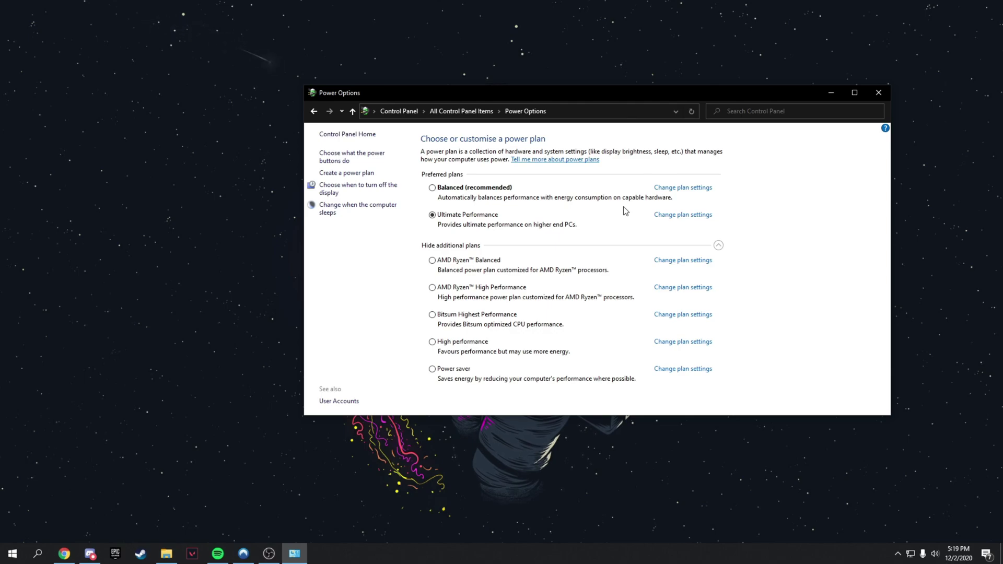
click(881, 98)
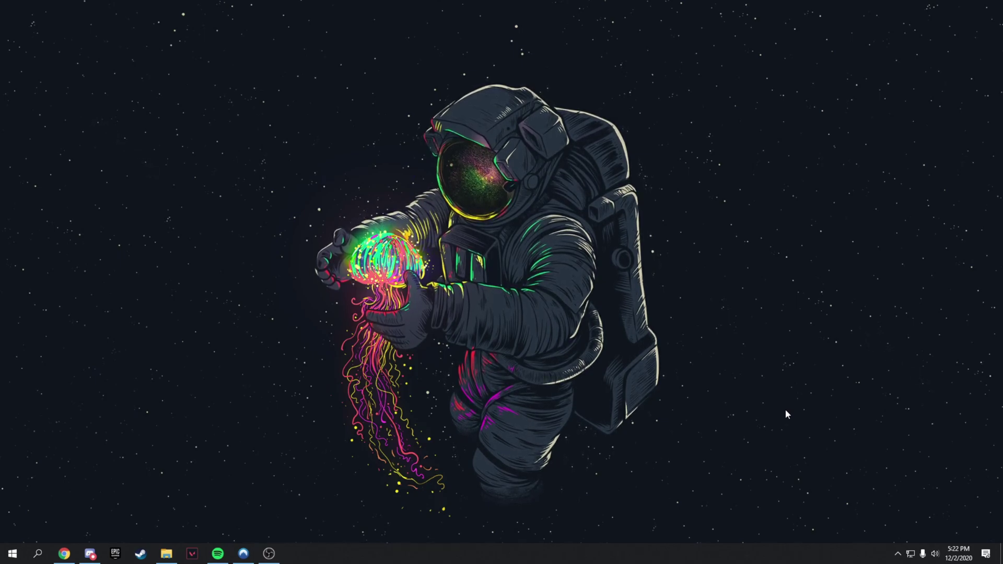
- In Windows Graphics settings, add FortniteClient-Win64-Shipping from C:\Program Files\Fortnite\FortniteGame\Binaries\Win64 as a classic app
key(super)
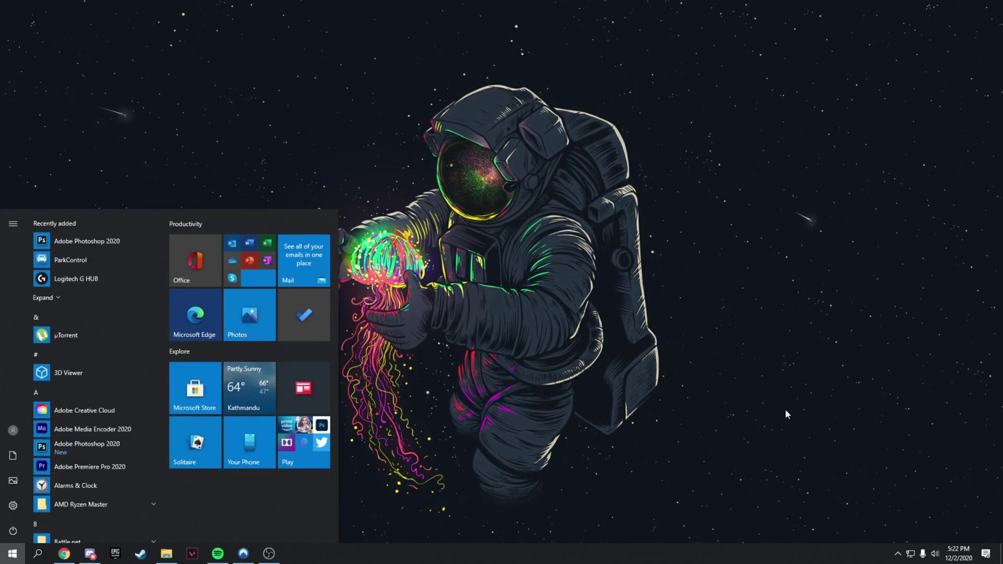
text(grap)
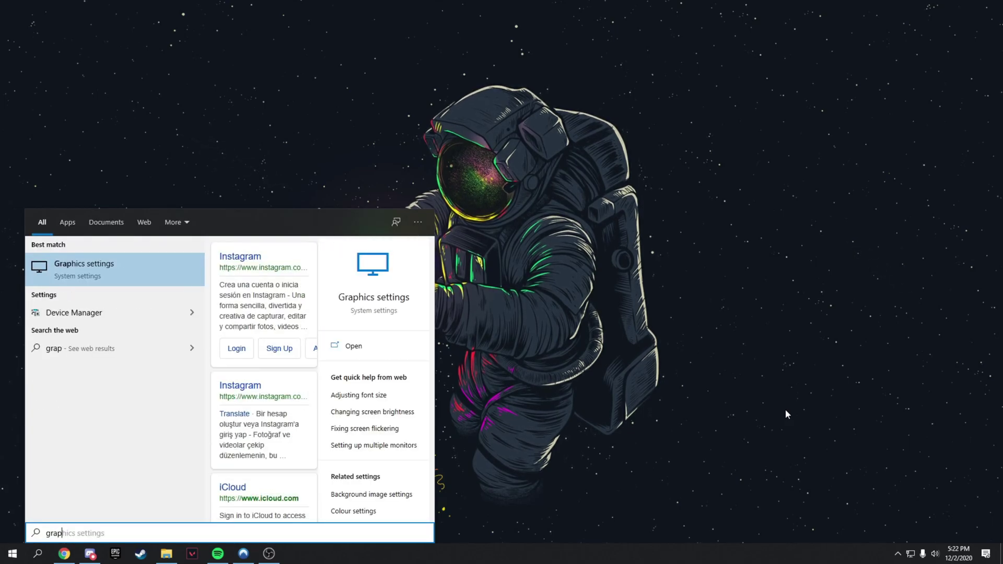
key(Return)
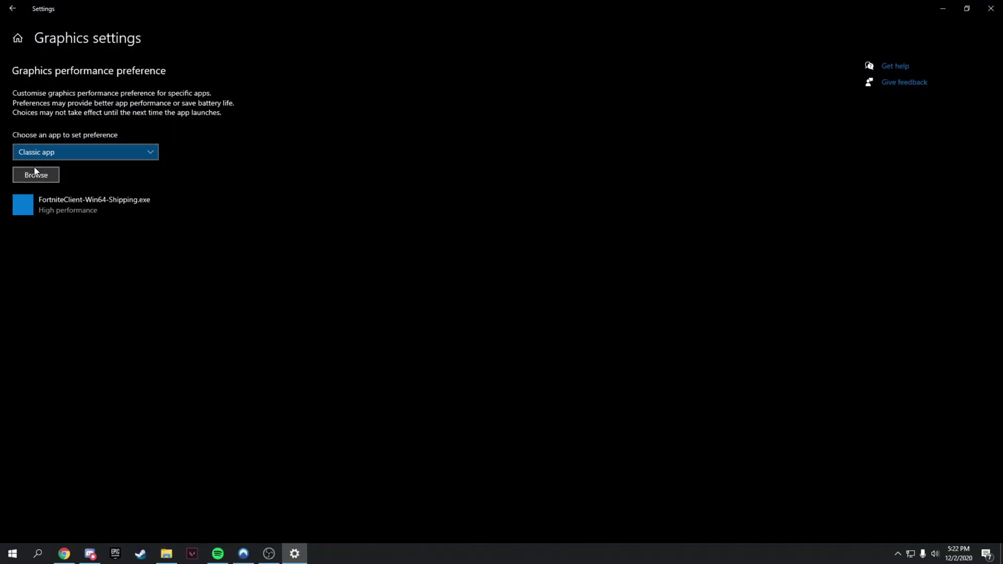
click(37, 177)
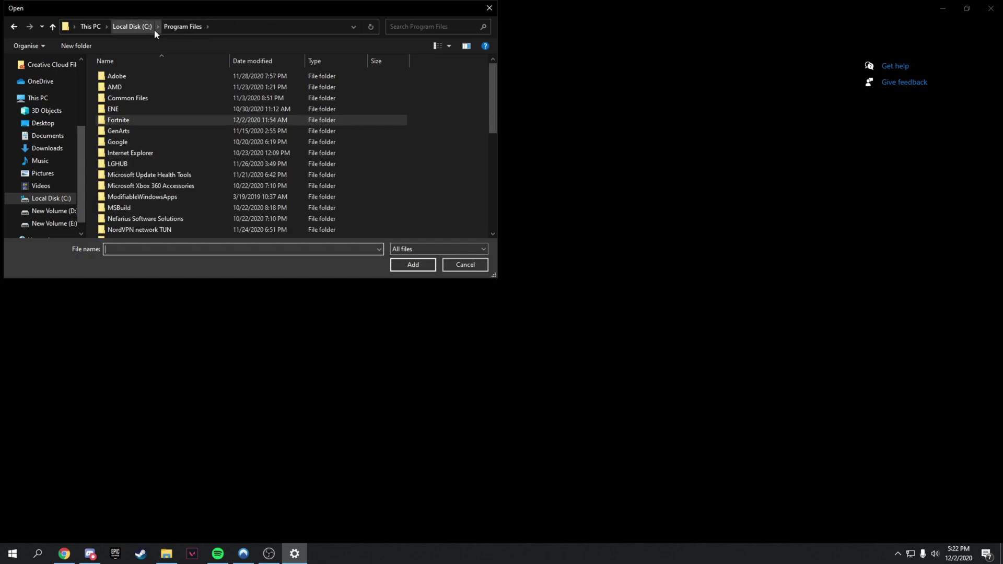
double_click(119, 121)
double_click(134, 101)
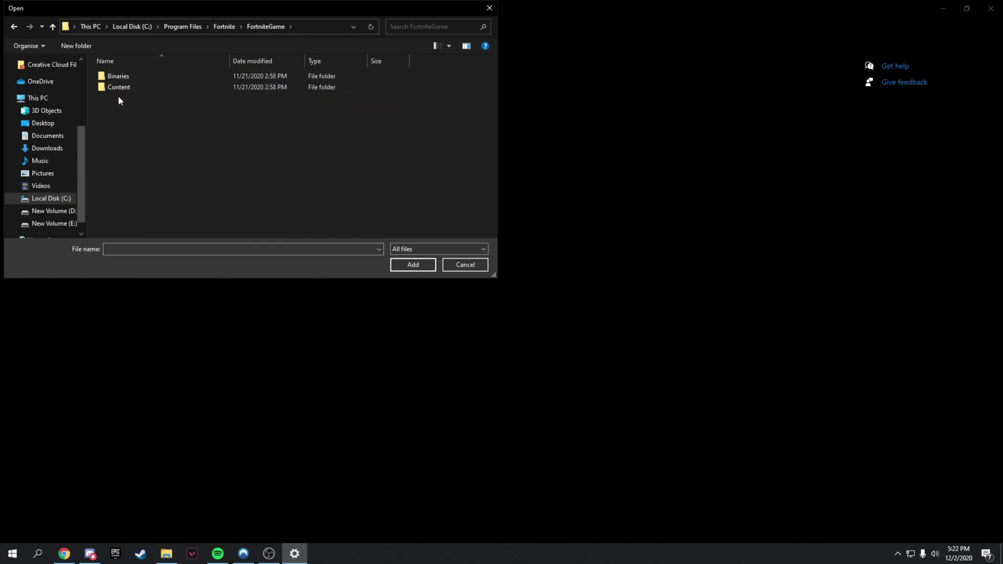
double_click(121, 77)
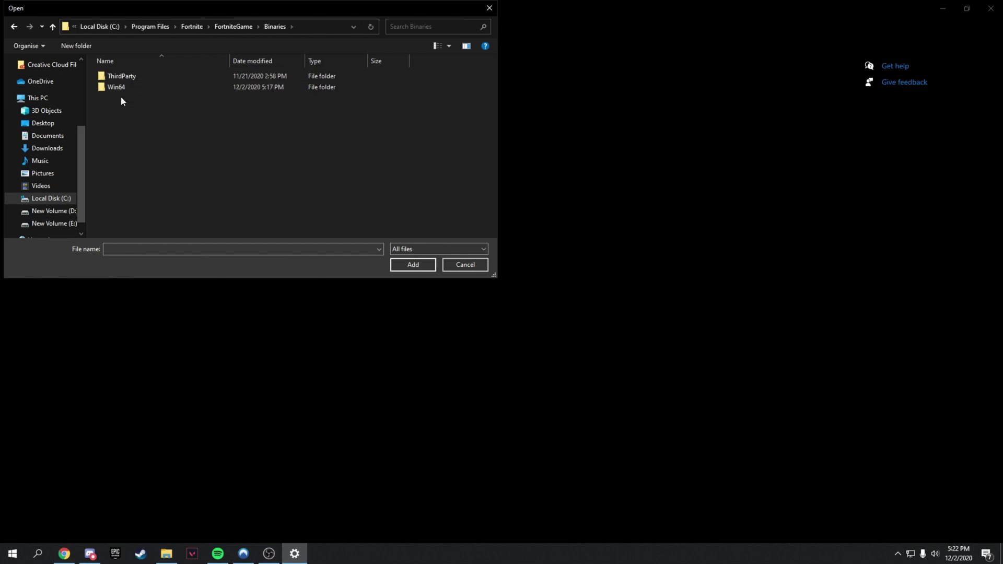
double_click(117, 88)
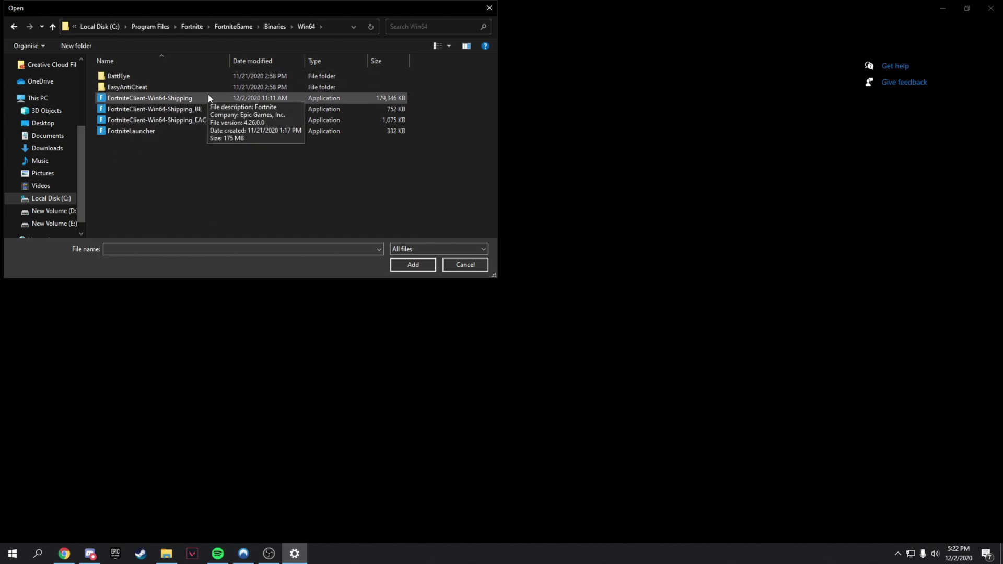
click(175, 99)
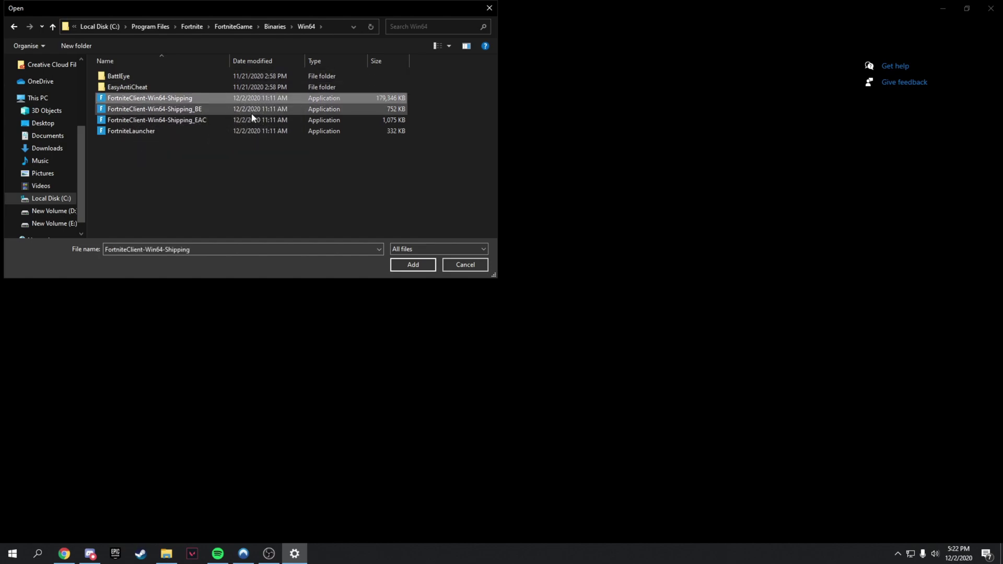
click(414, 265)
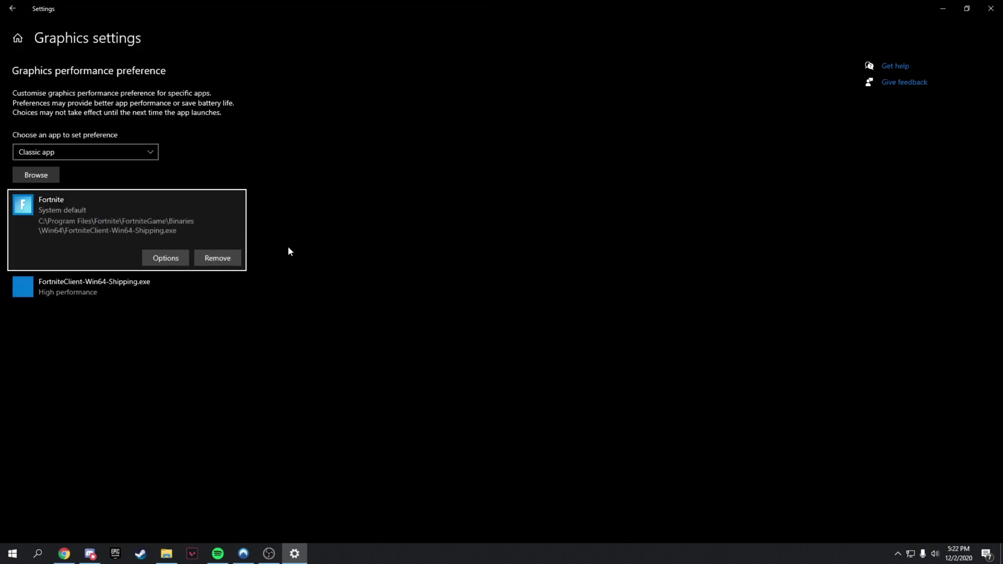
- Save High performance as the graphics preference of the added Fortnite app, and remove that entry from the list
click(155, 261)
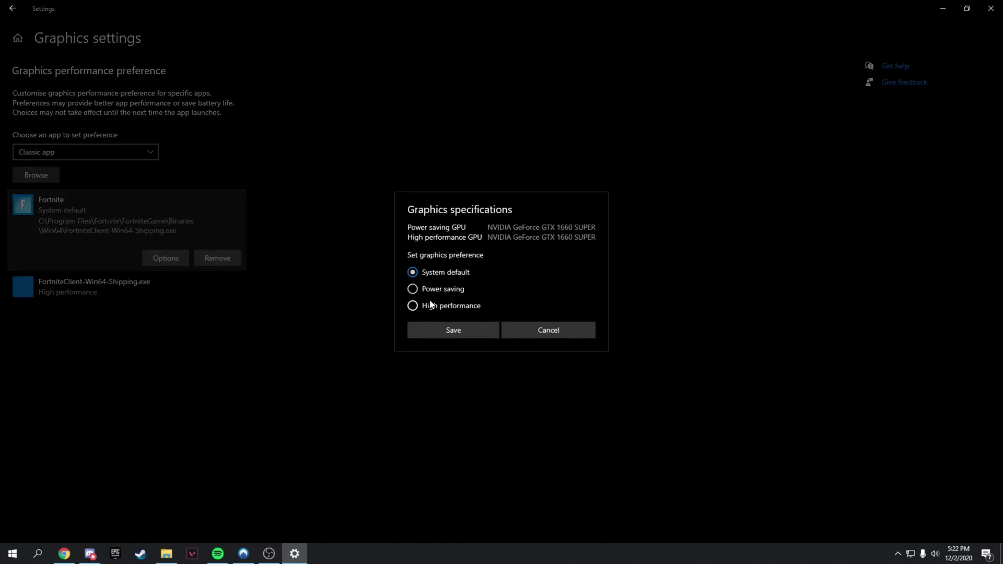
click(435, 330)
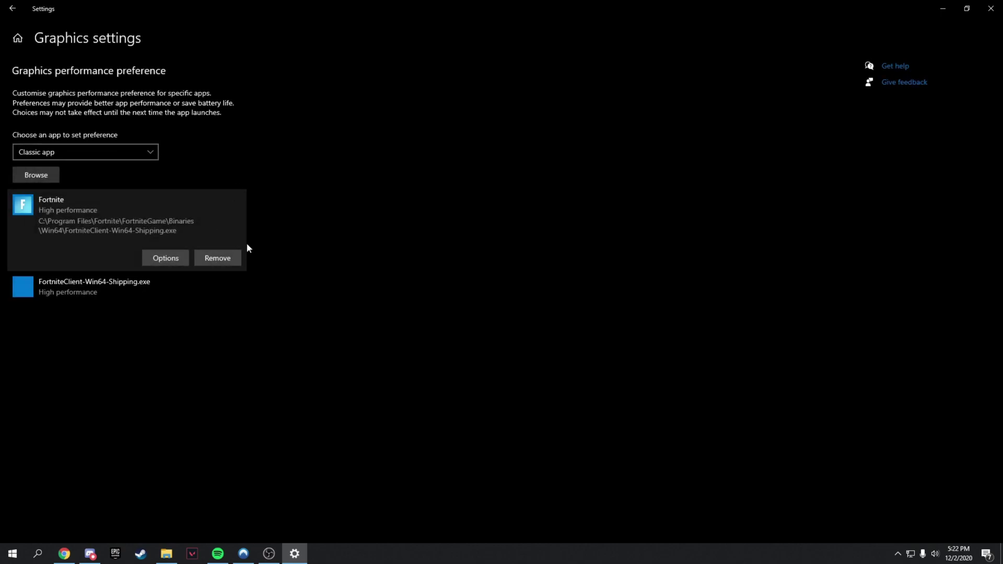
click(217, 258)
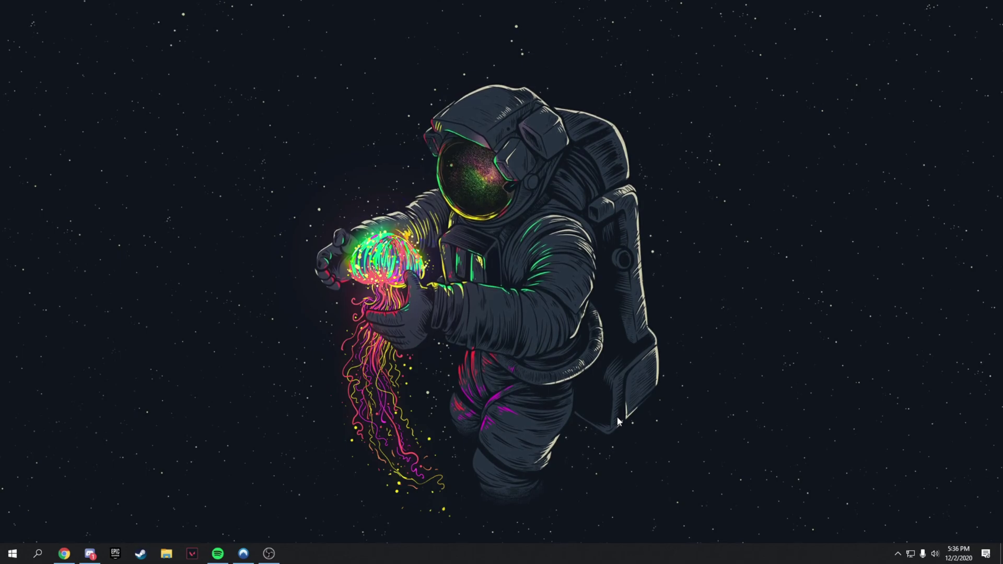
- Open the Background apps page in the Windows privacy settings and check whether apps may run in the background
key(super)
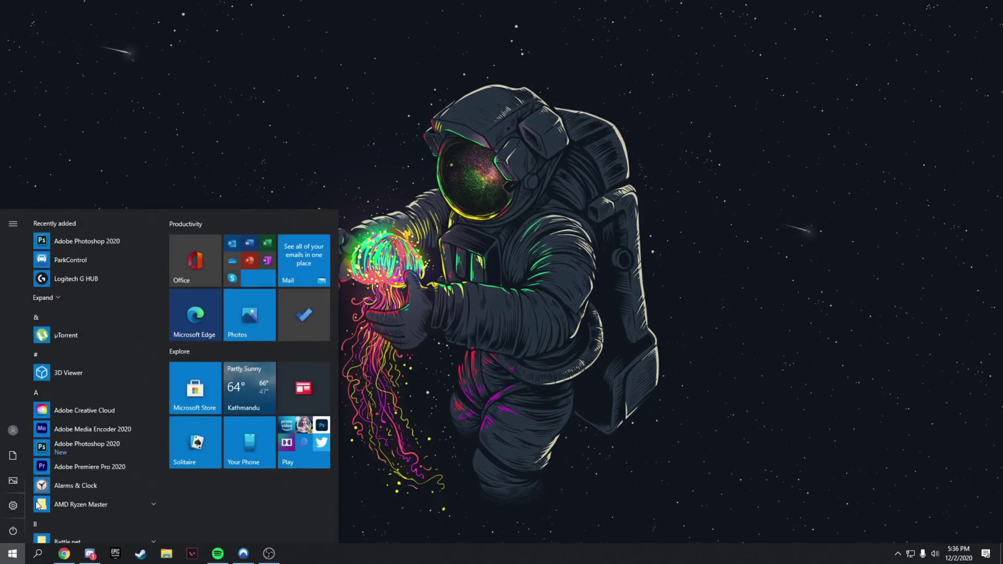
click(14, 505)
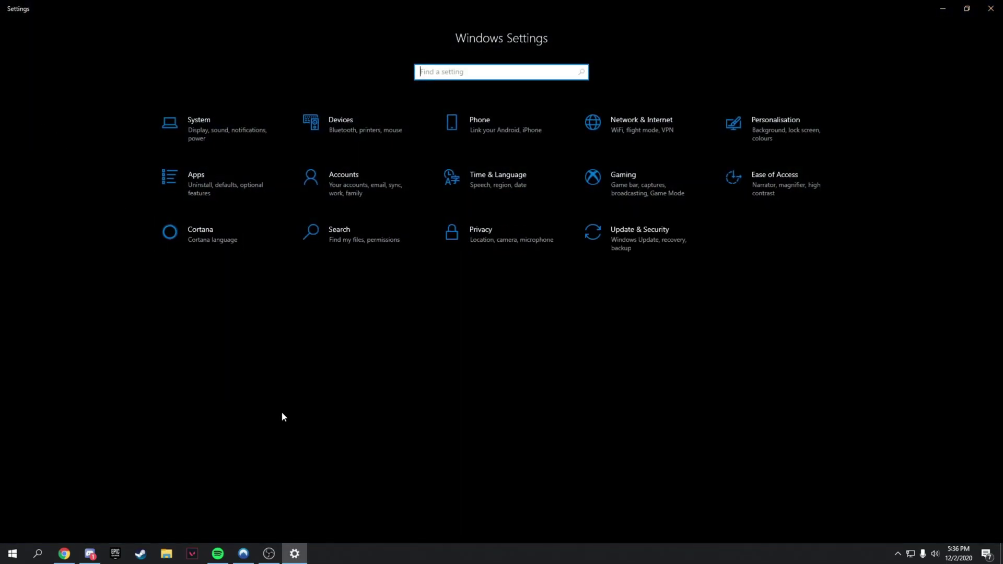
click(470, 232)
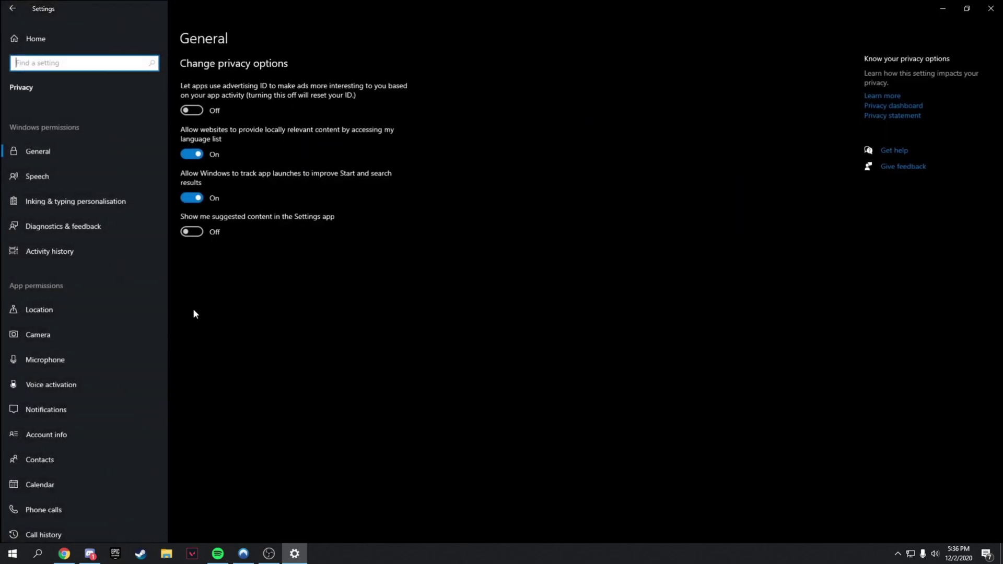
scroll(72, 399, down, 1)
scroll(70, 394, down, 5)
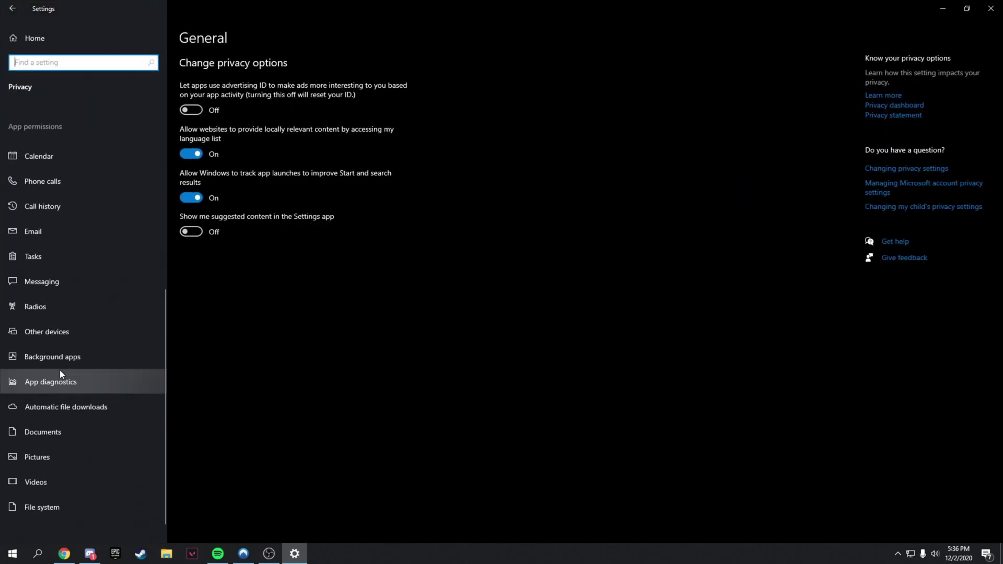
click(62, 355)
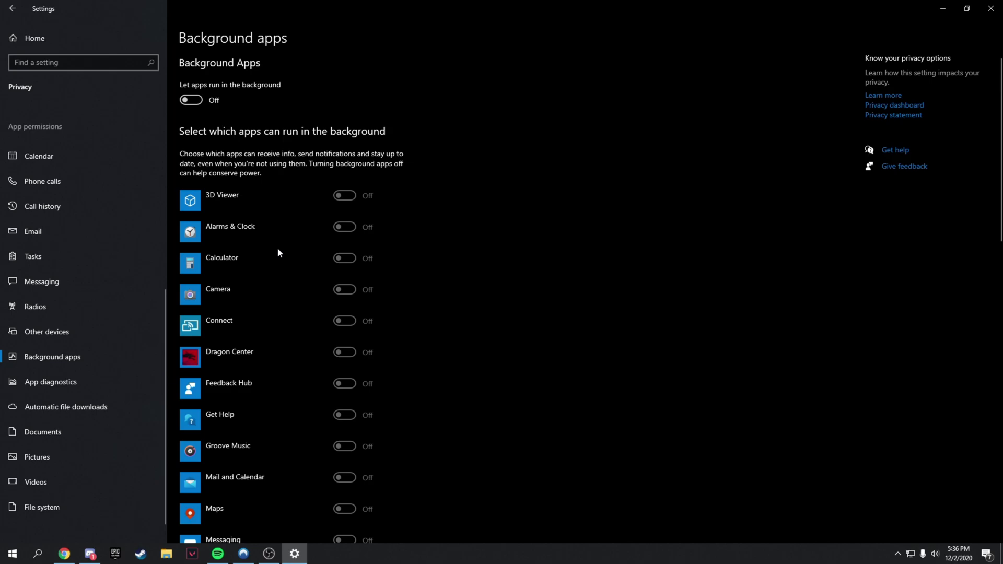
scroll(56, 368, up, 3)
scroll(51, 268, up, 3)
click(48, 340)
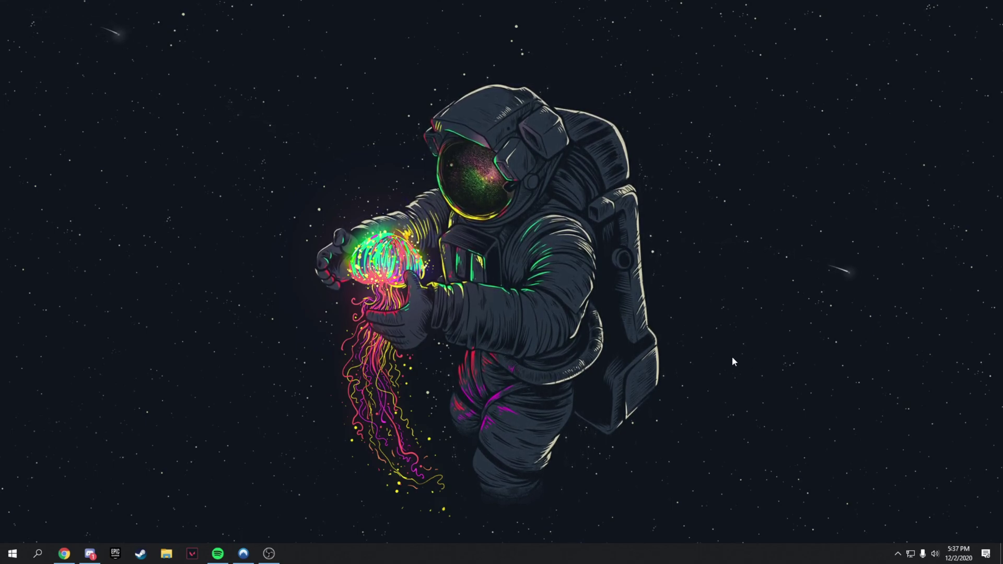
- Open the NVIDIA Control Panel and examine the global 3D settings, including power management mode and preferred refresh rate
right_click(461, 259)
click(556, 318)
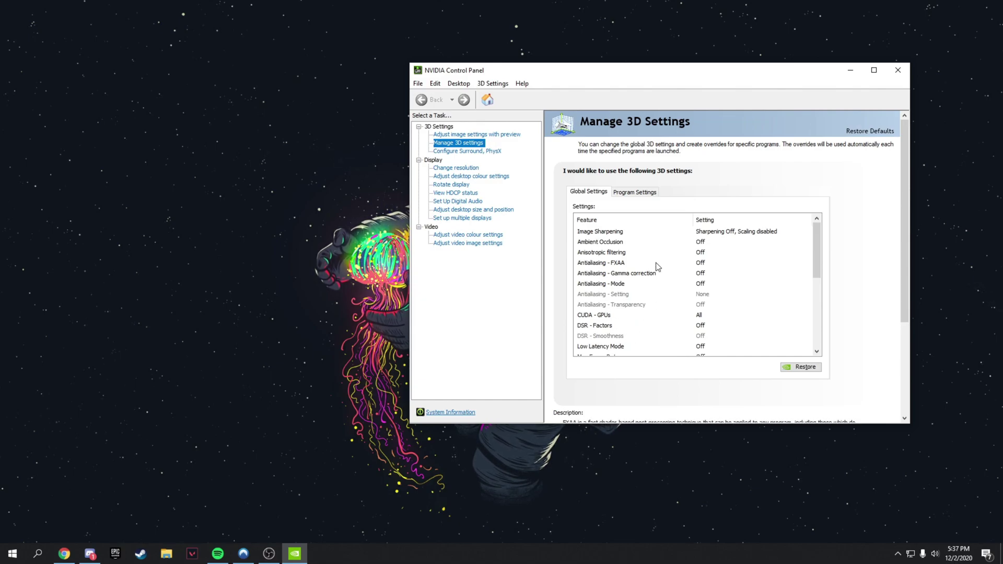
drag(815, 252, 819, 292)
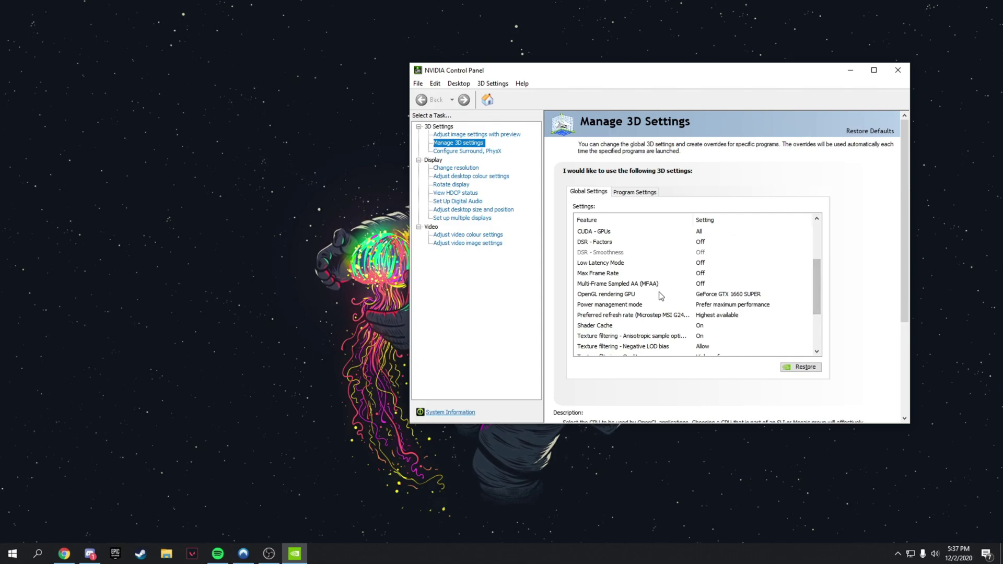
click(584, 306)
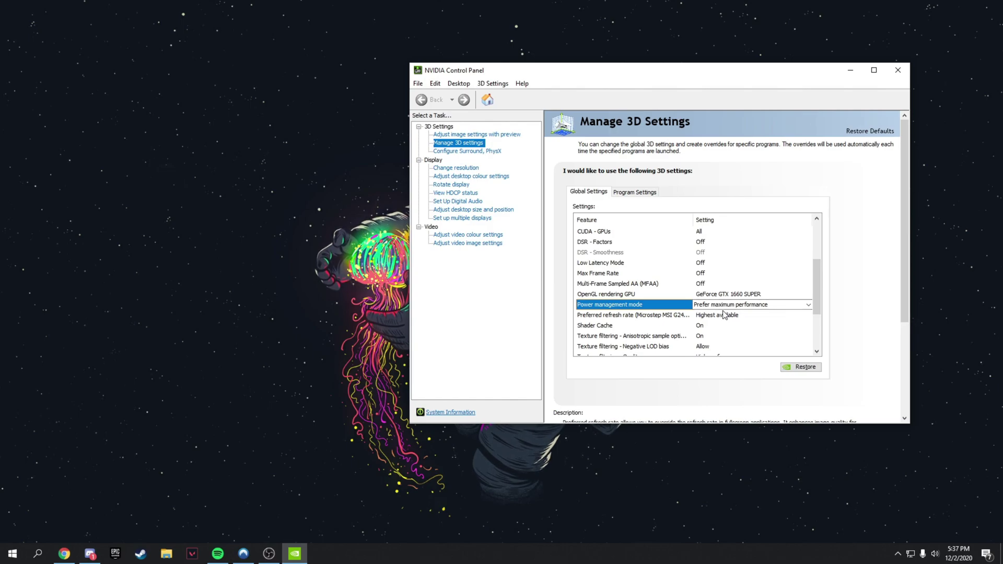
click(723, 314)
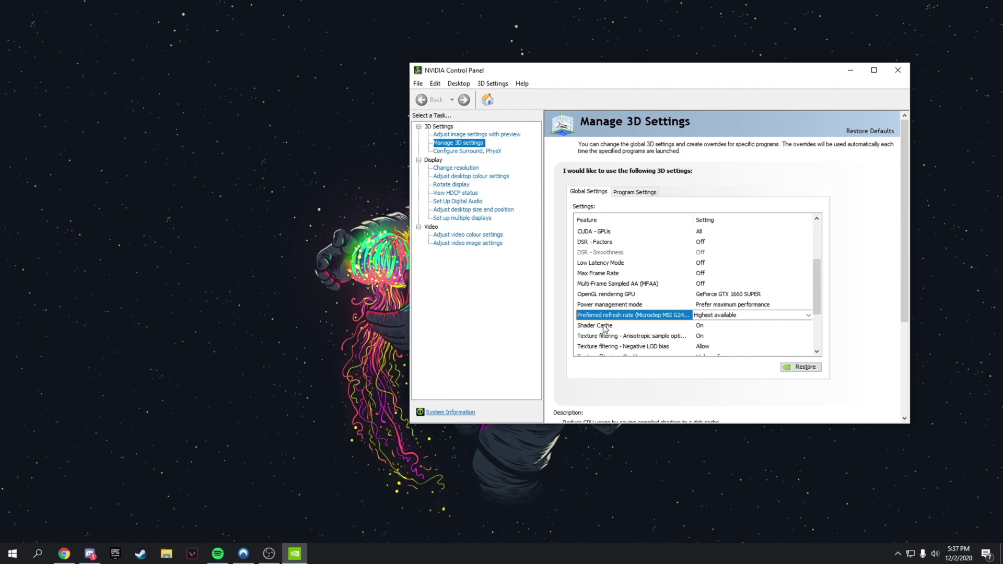
scroll(643, 293, down, 3)
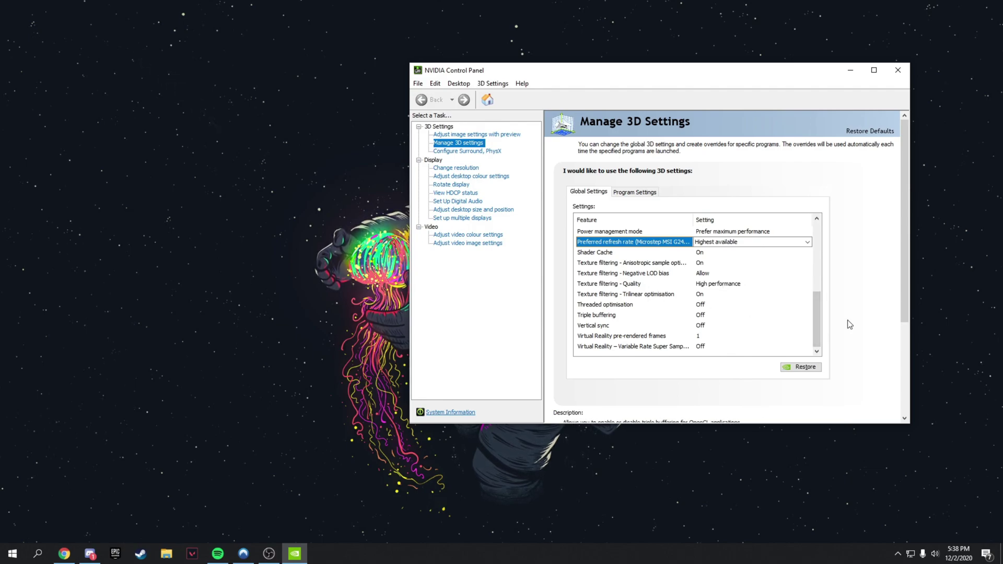
drag(817, 340, 813, 263)
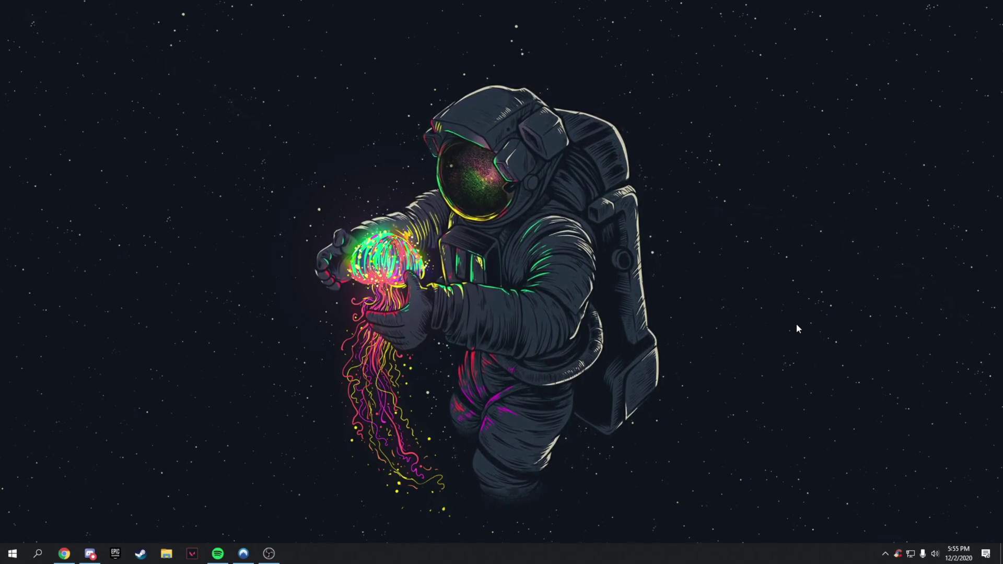
- Find and launch CCleaner
key(super)
text(ccleaner)
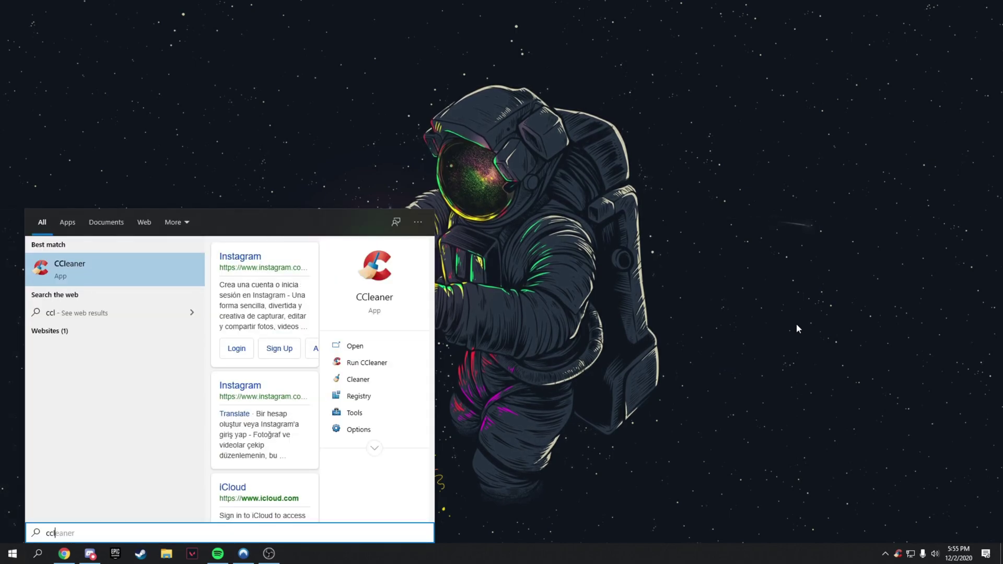
key(Return)
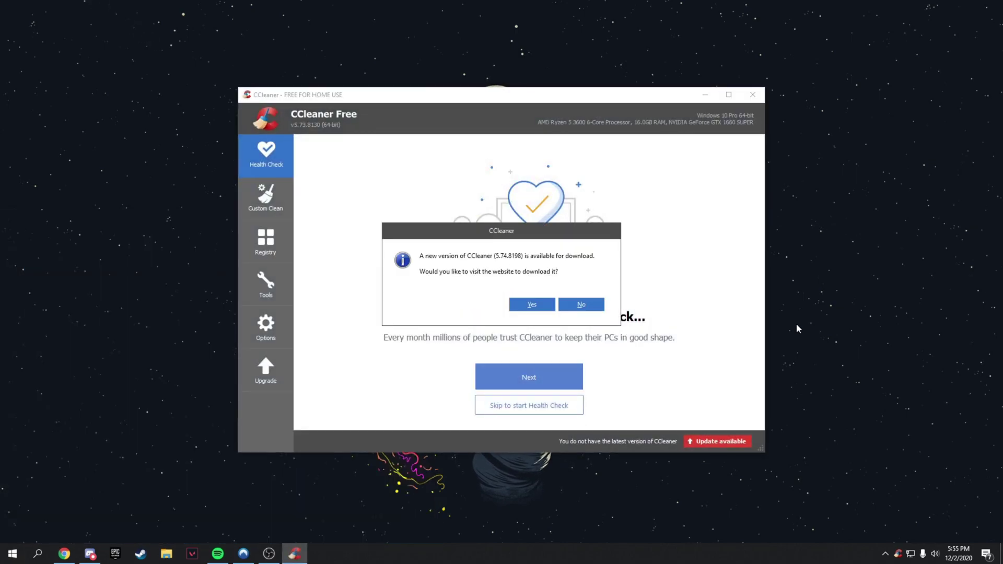
- Decline the program update, run a Health Check with Google Chrome closed for the analysis, and clean up the issues it finds
click(597, 307)
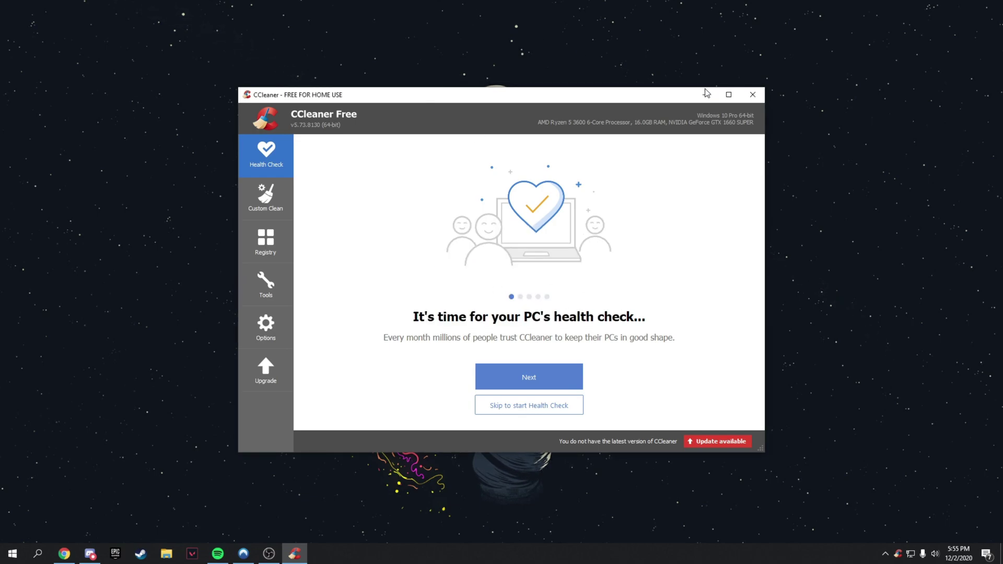
click(522, 380)
click(531, 380)
click(538, 380)
click(546, 384)
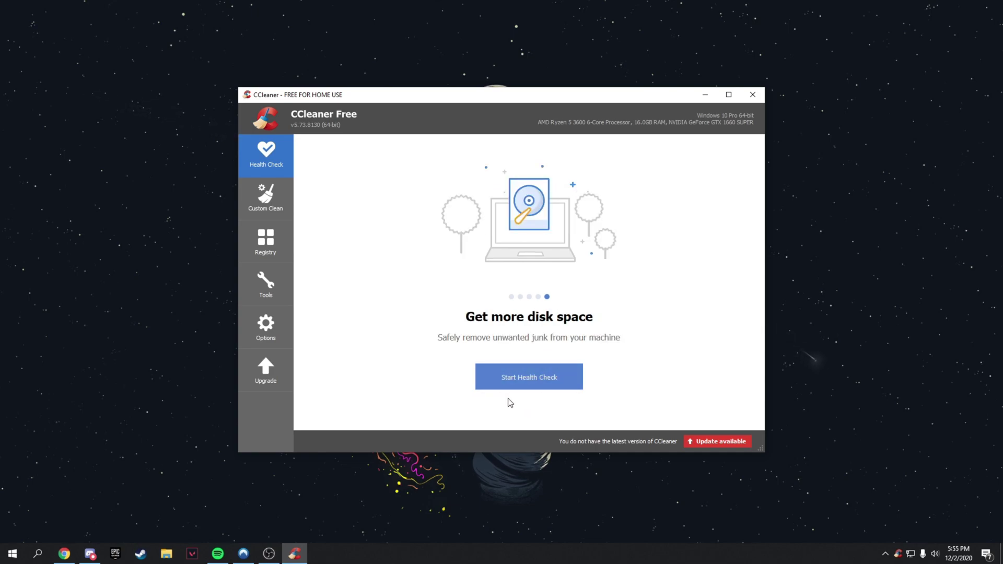
click(526, 381)
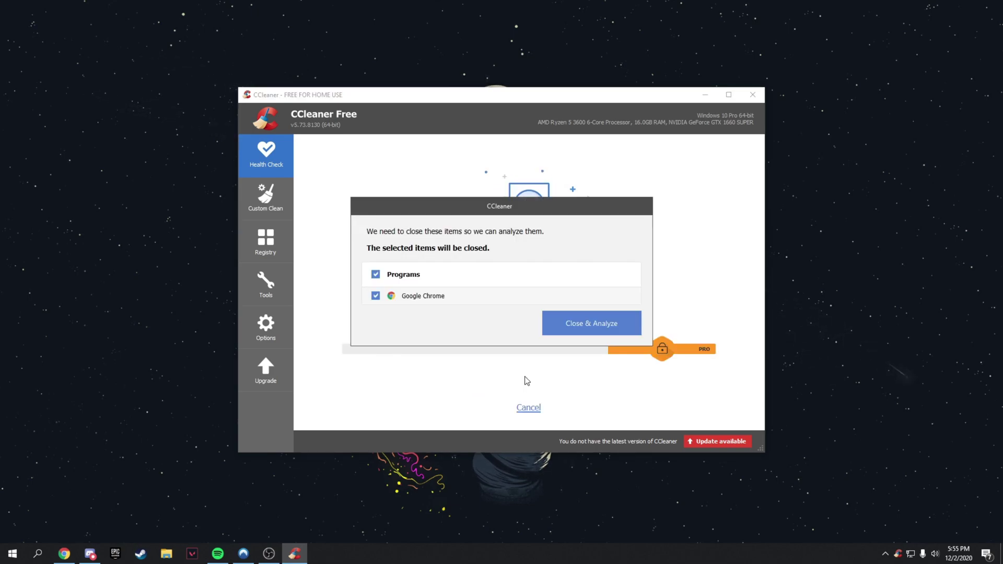
click(590, 331)
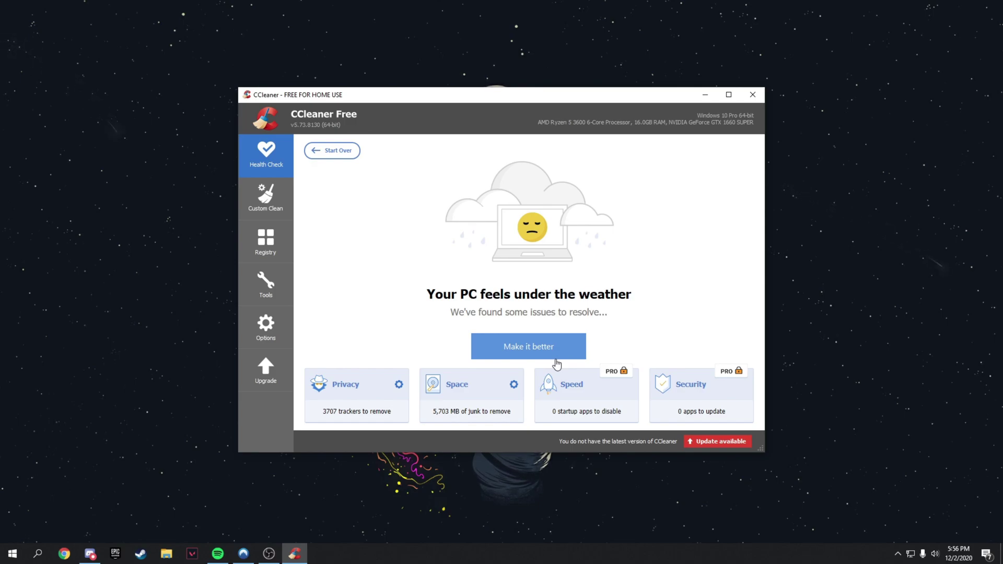
click(555, 358)
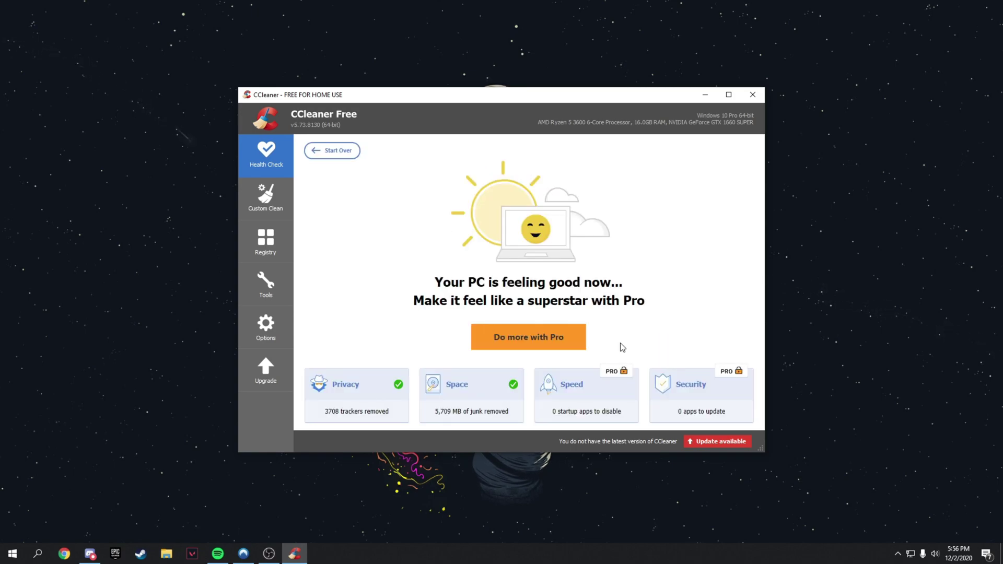
- Scan the registry with all categories enabled, fix all selected issues without backing up the registry, and close CCleaner
click(271, 251)
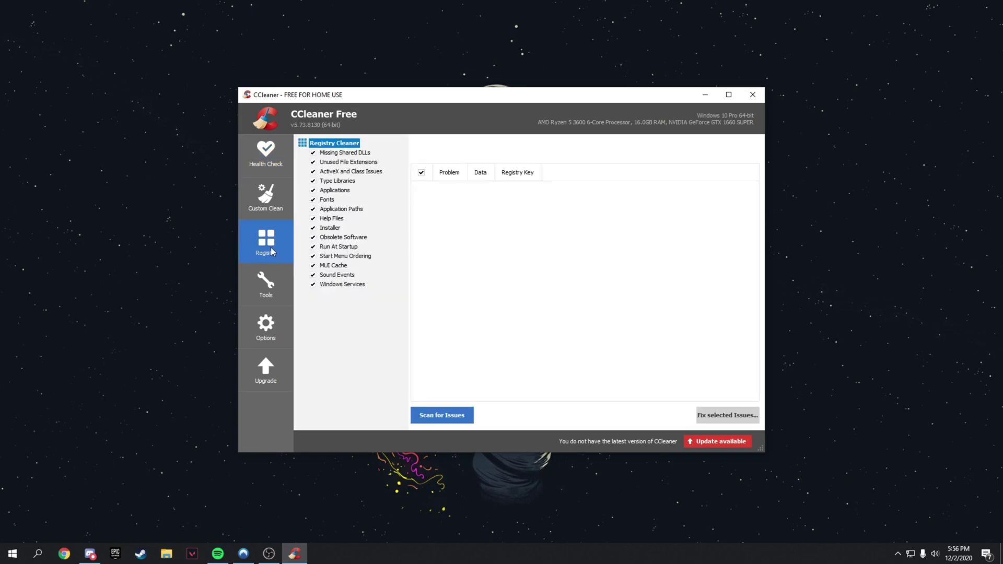
click(437, 415)
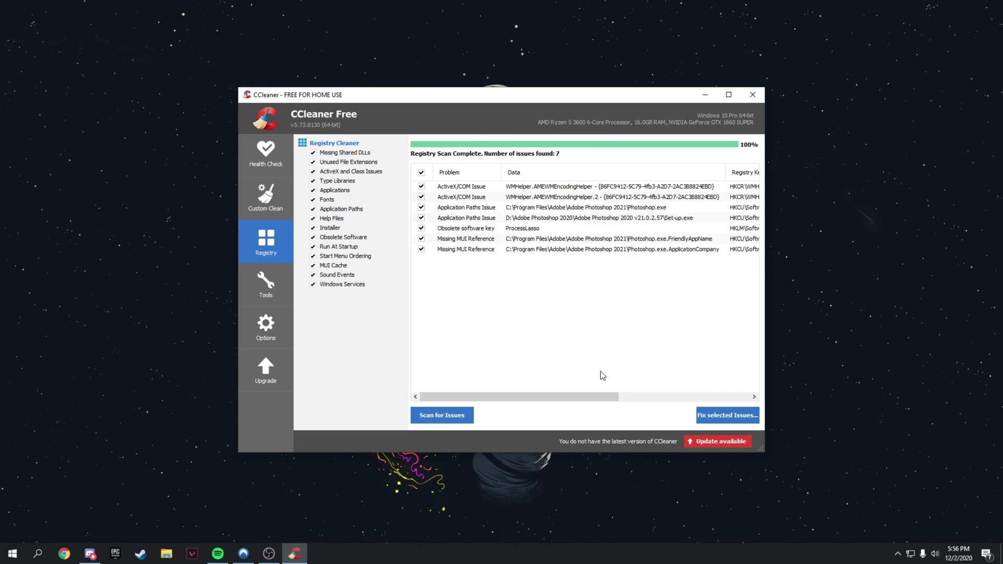
click(720, 416)
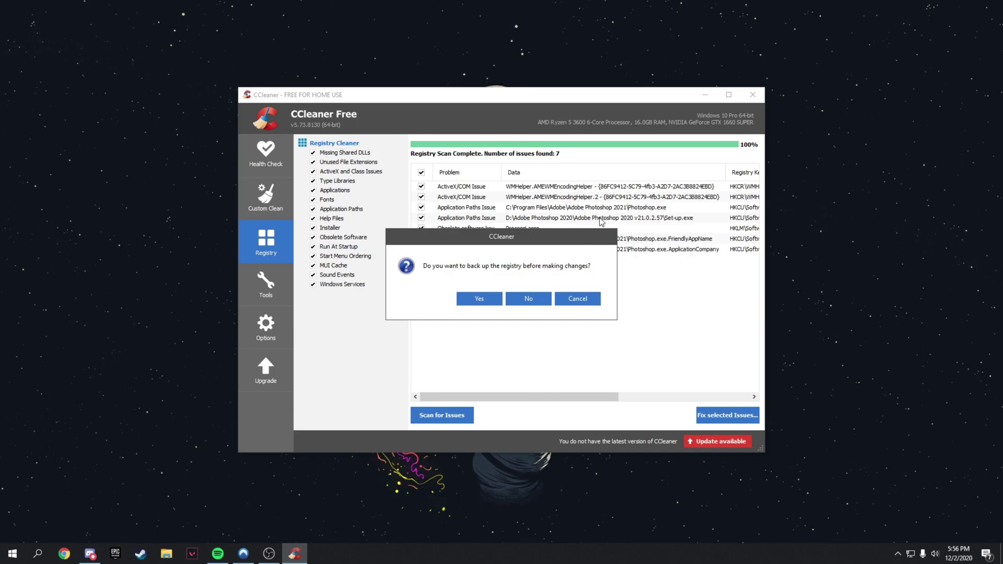
click(529, 298)
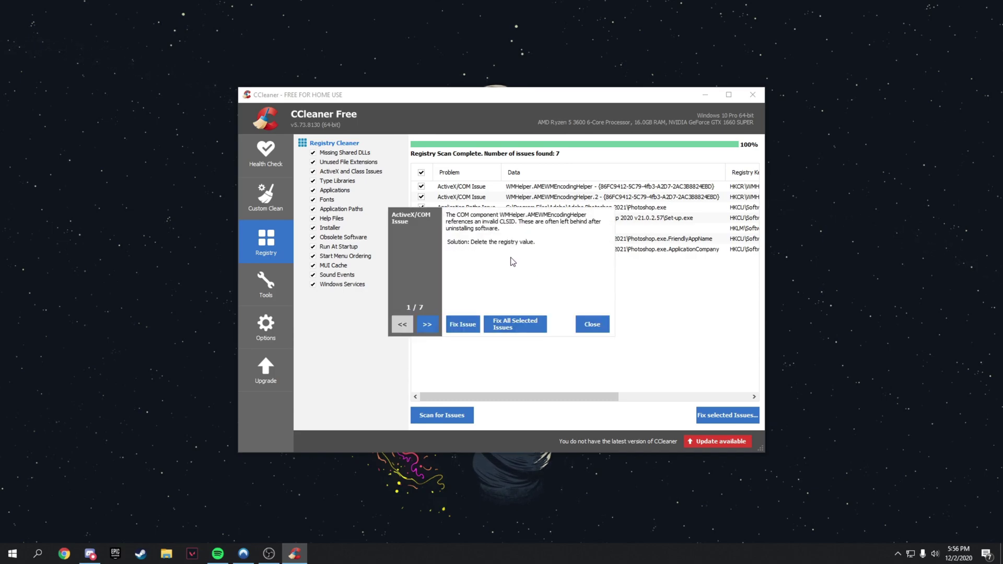
click(462, 325)
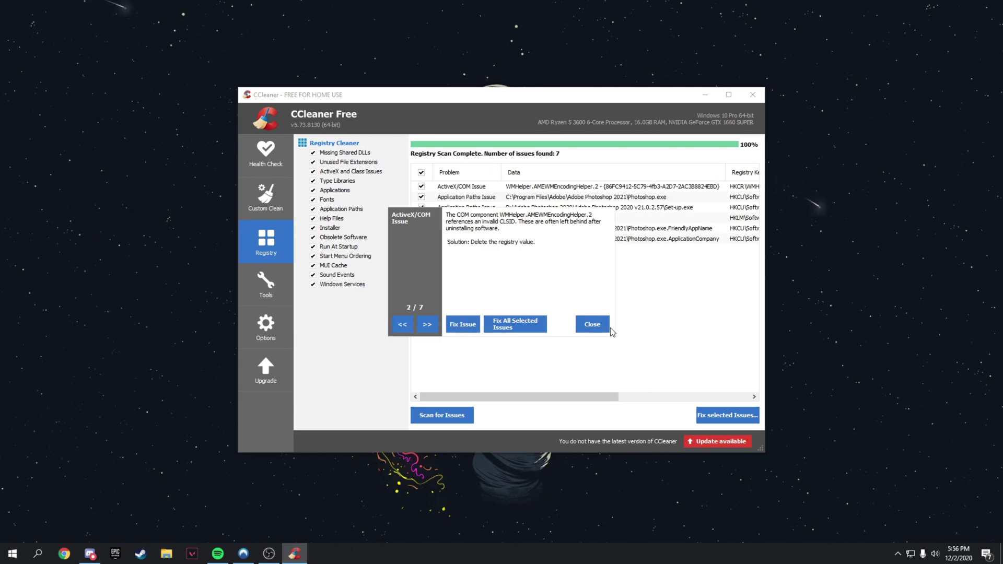
click(511, 326)
click(581, 326)
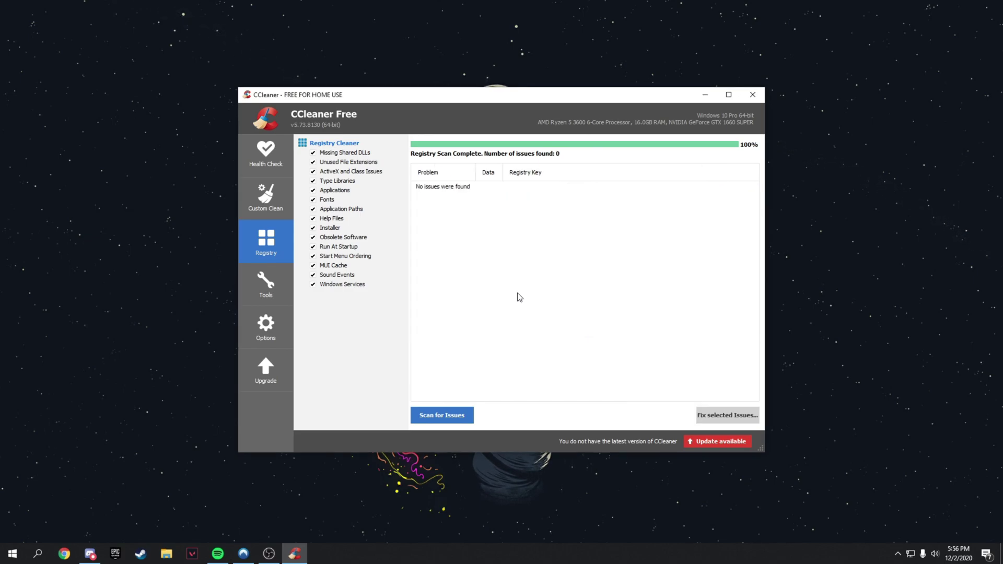
click(752, 95)
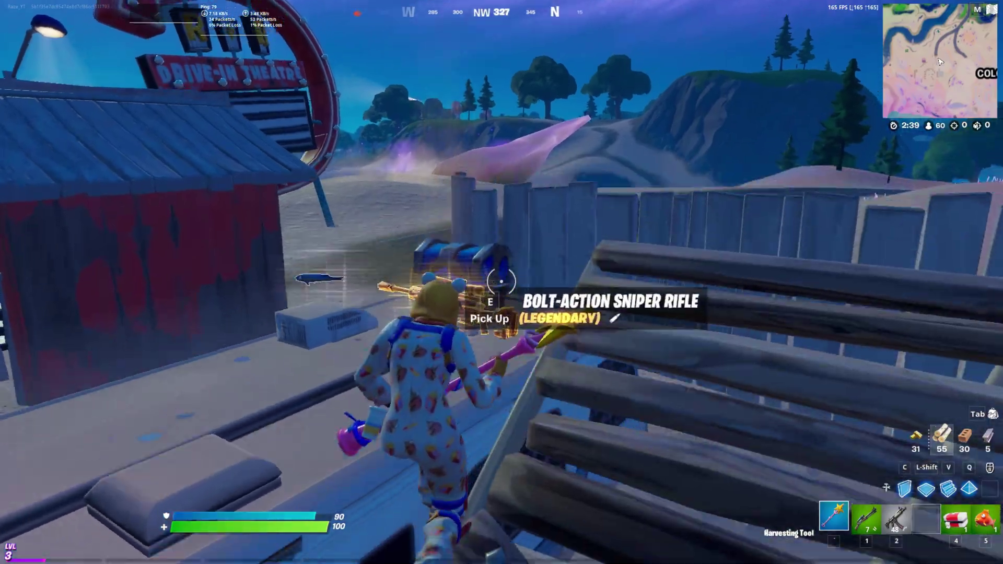
key(e)
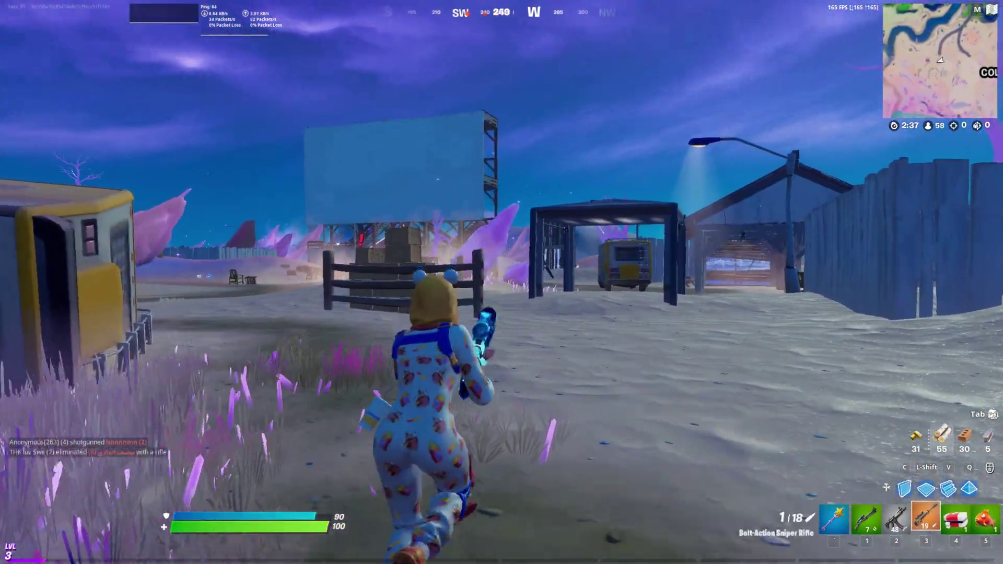
key(w)
right_click(502, 282)
mouse_move(502, 282)
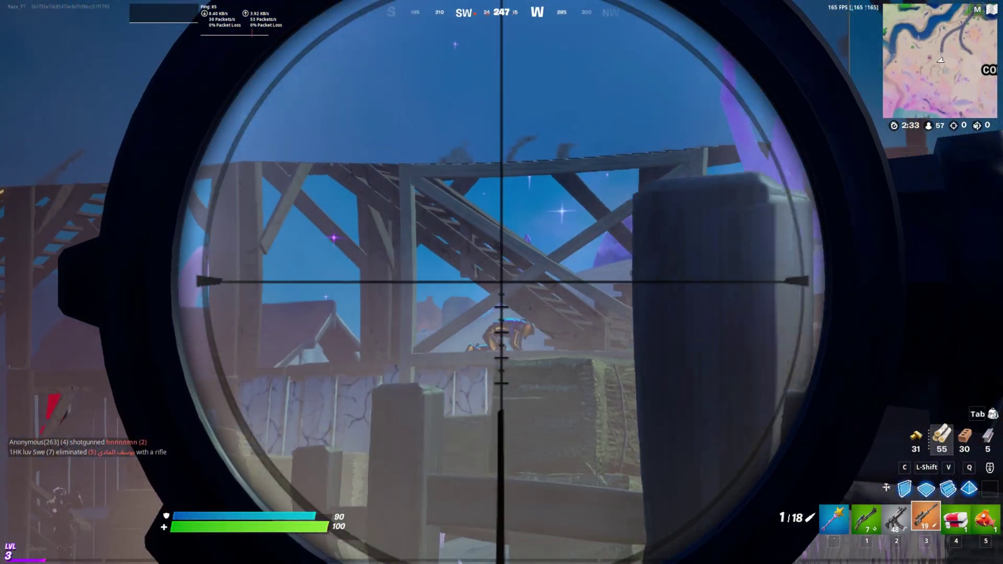
key(a)
right_click(501, 282)
key(w)
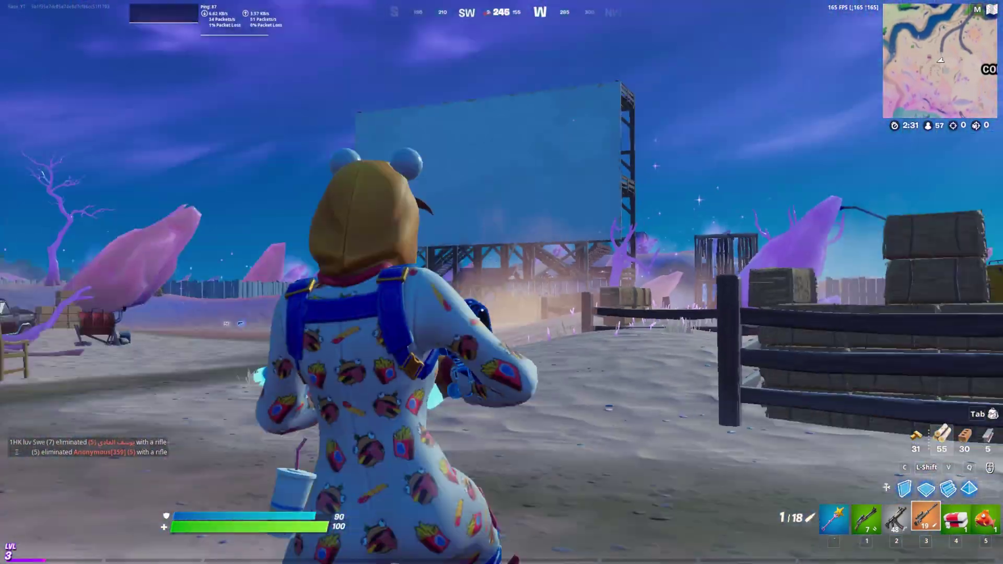
mouse_move(502, 282)
key(w)
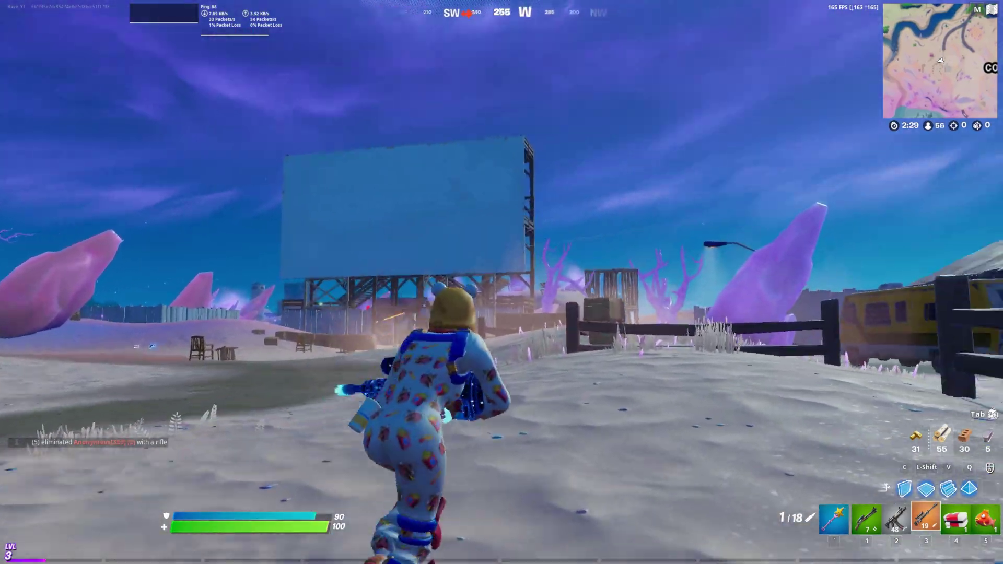
right_click(501, 282)
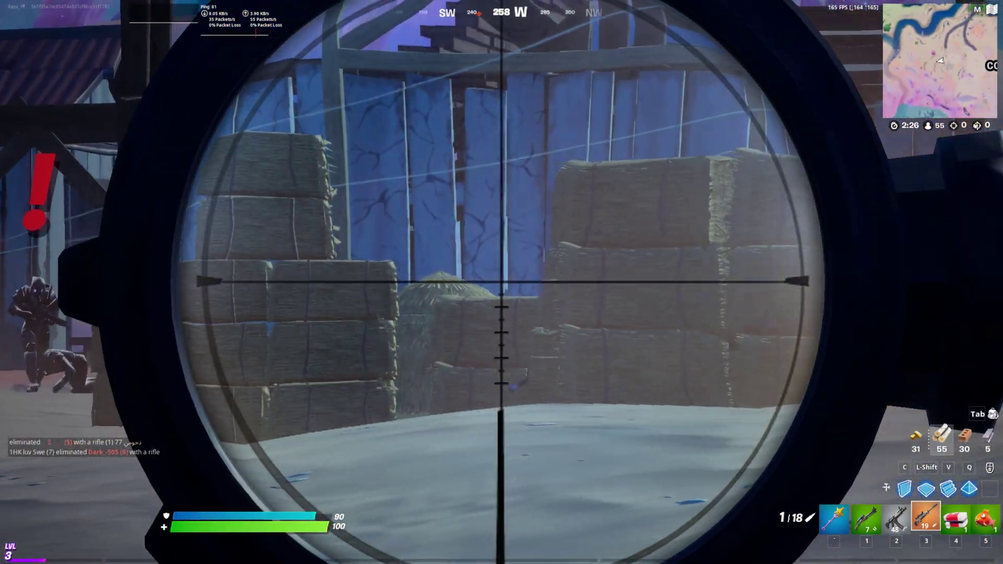
mouse_move(502, 282)
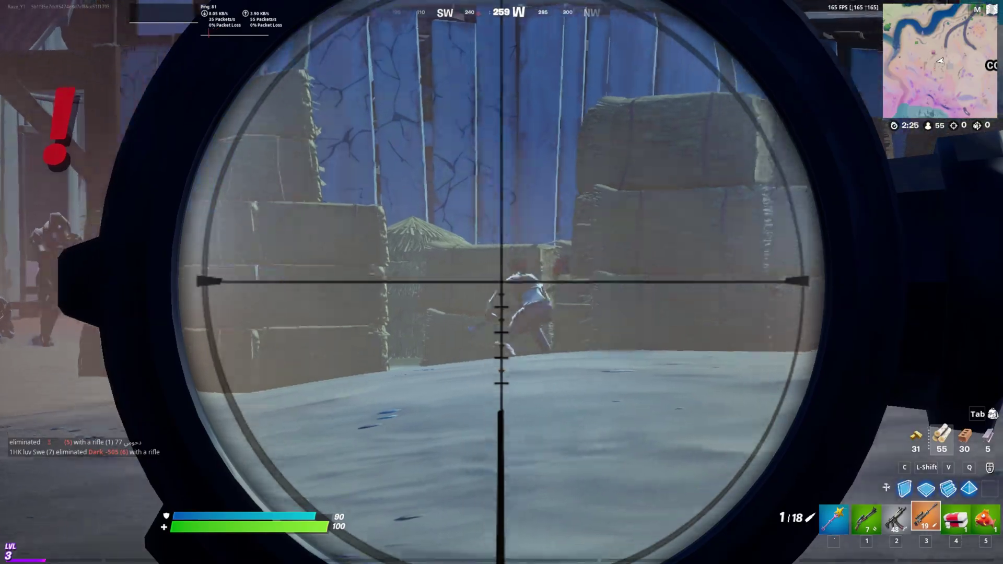